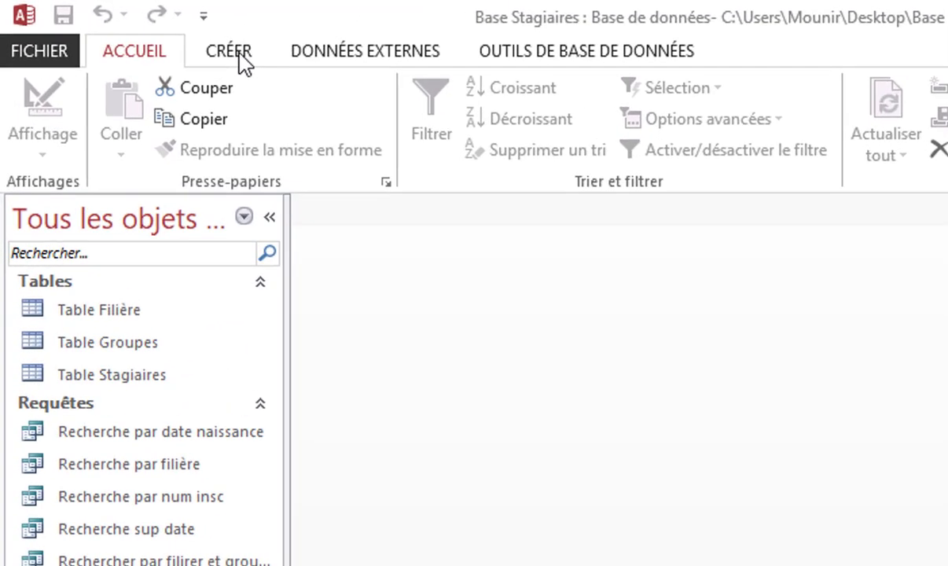
# Start the Form Wizard and add the Filière field from Table Filière to the new form
pyautogui.click(243, 55)
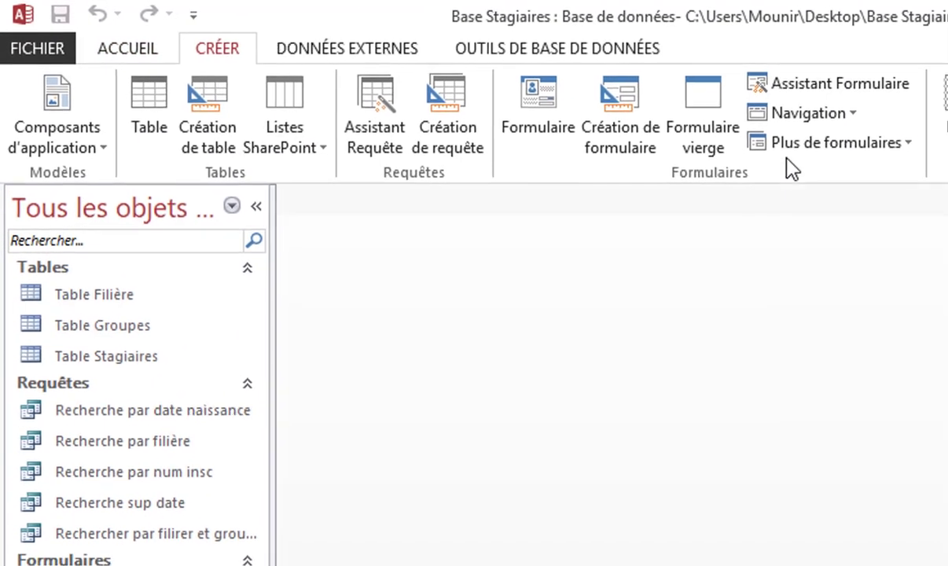
pyautogui.click(775, 75)
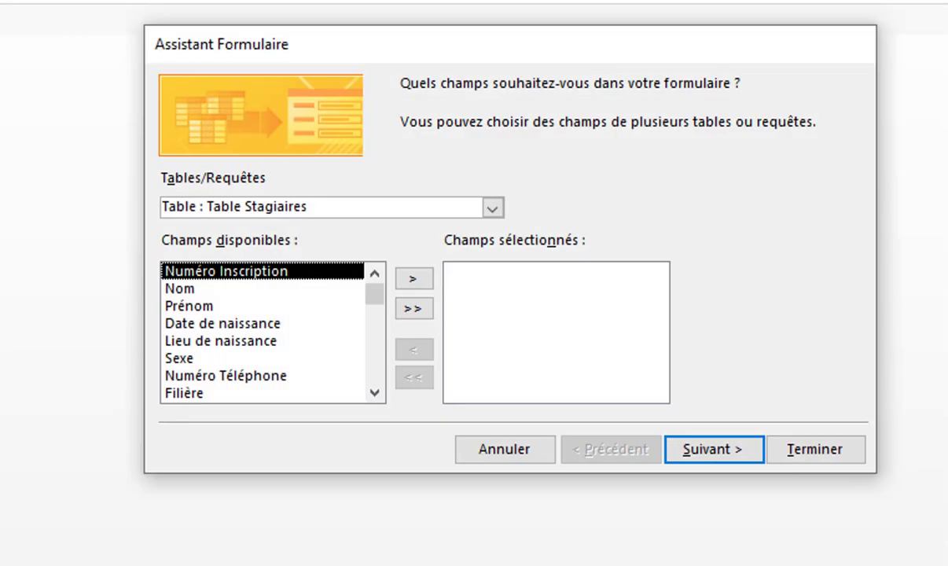
pyautogui.click(494, 209)
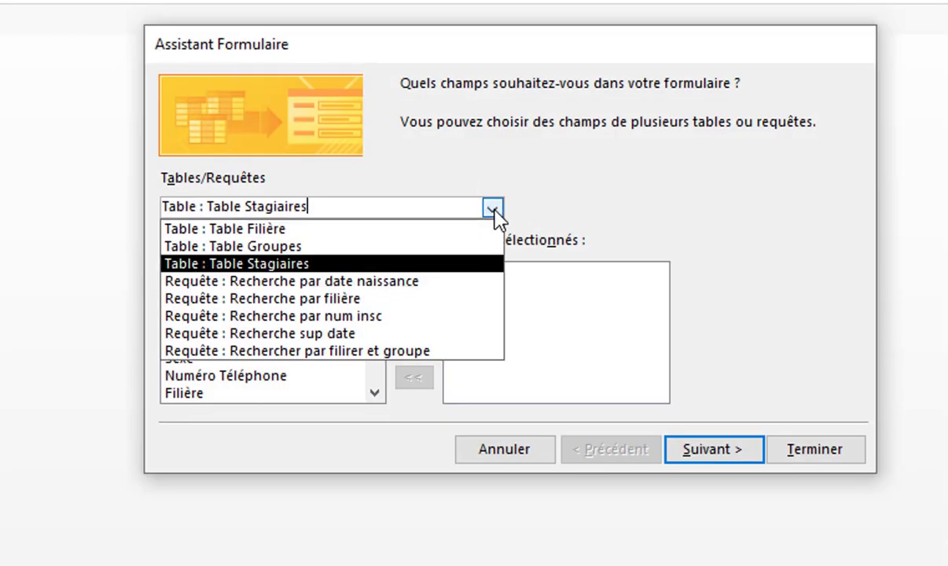
pyautogui.click(454, 229)
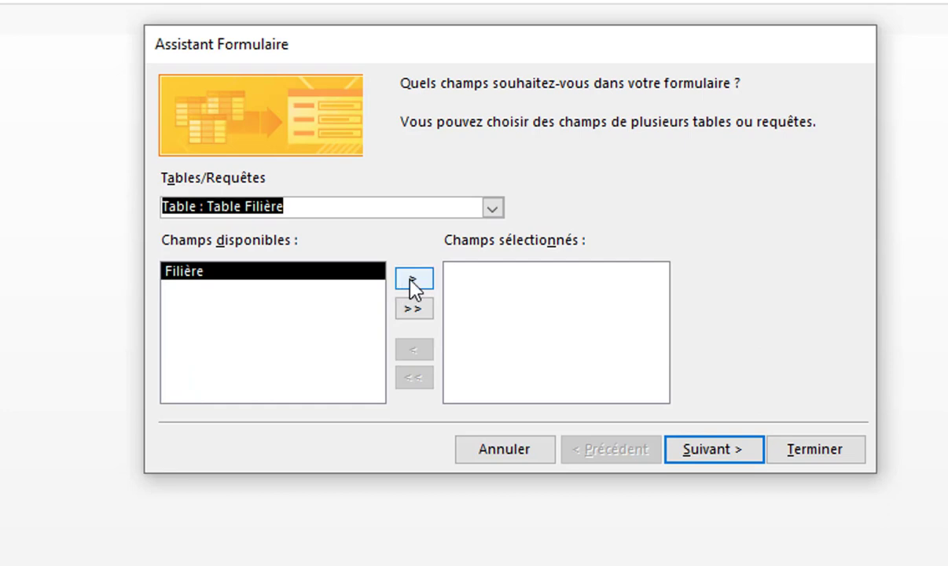
pyautogui.click(413, 279)
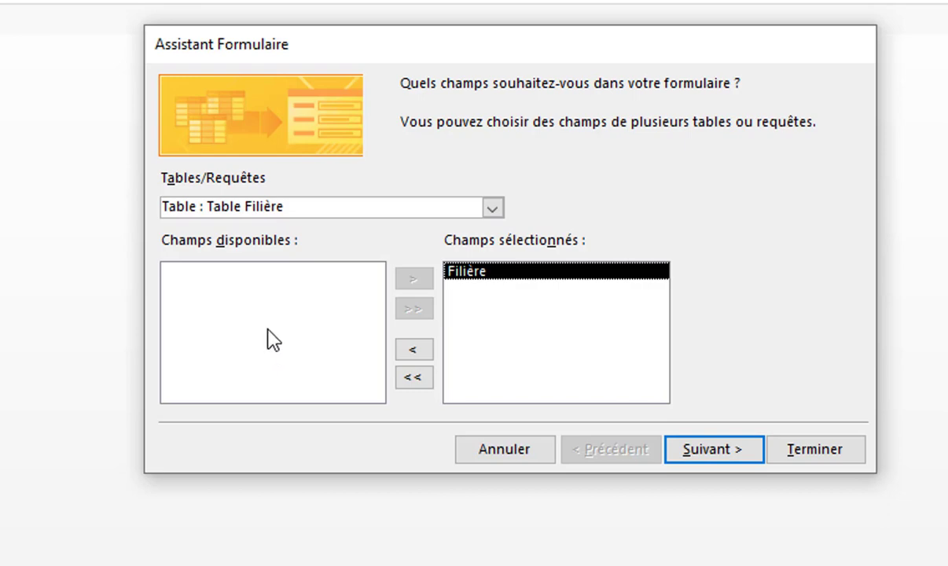
# Use the Colonne simple layout, title the form "Sous formulaire" and finish the wizard with the form opened for viewing
pyautogui.click(706, 459)
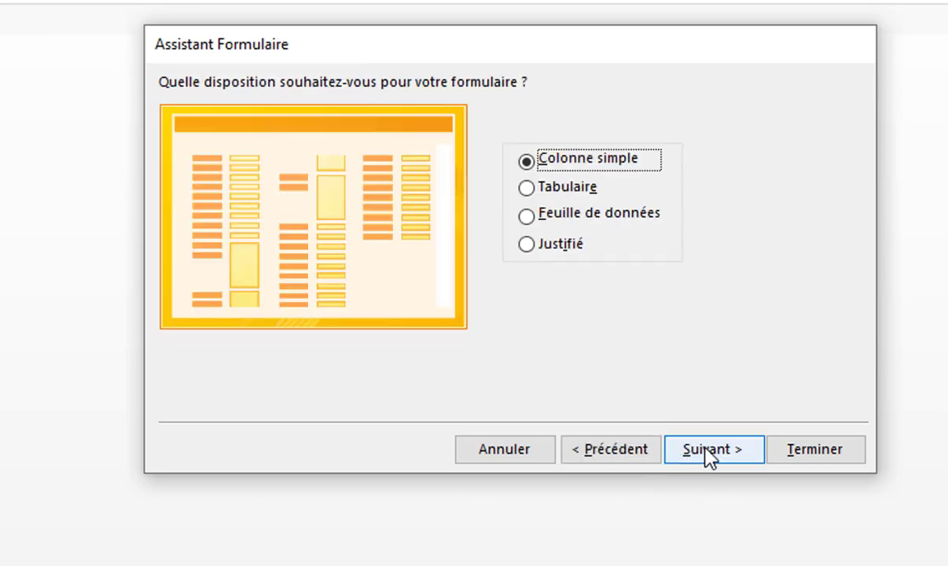
pyautogui.click(707, 456)
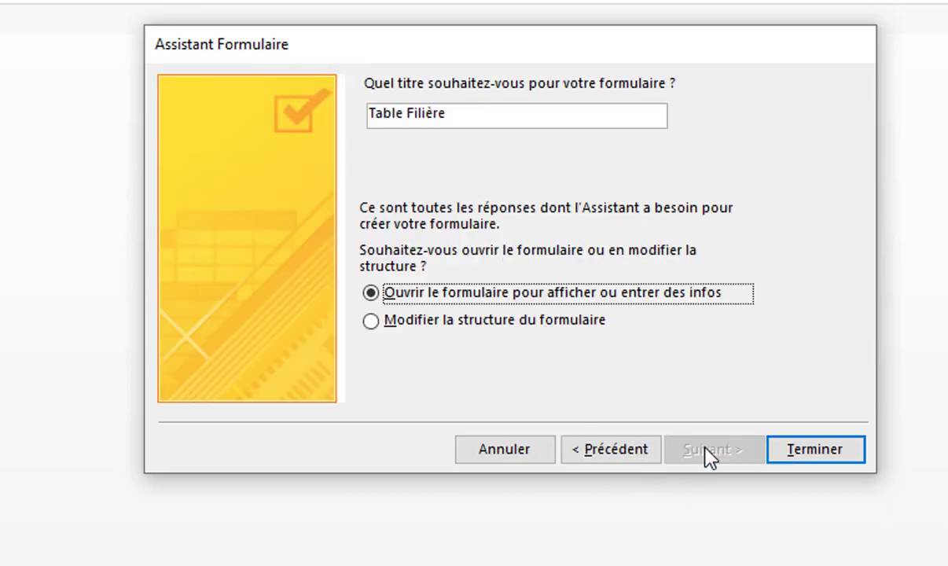
pyautogui.doubleClick(393, 114)
pyautogui.write('So')
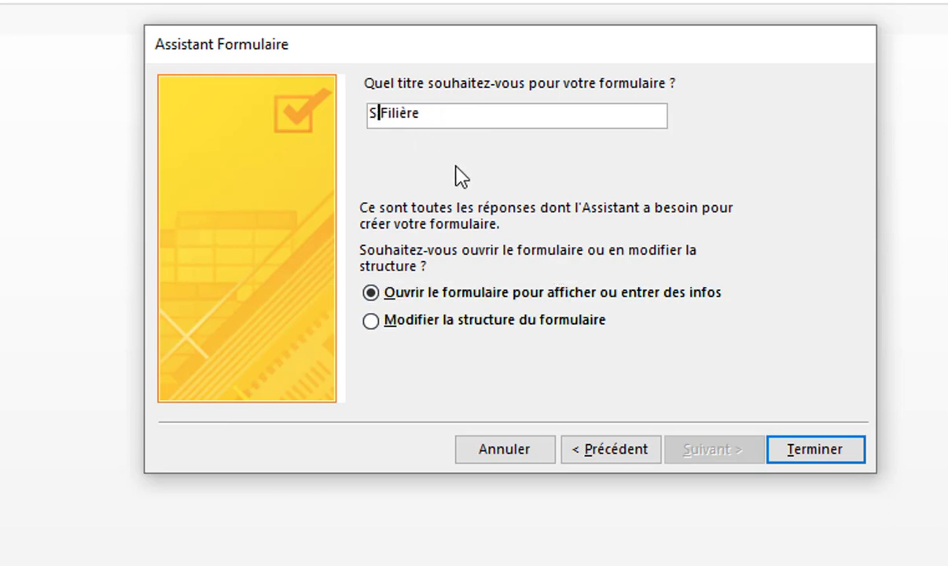
pyautogui.write('us form')
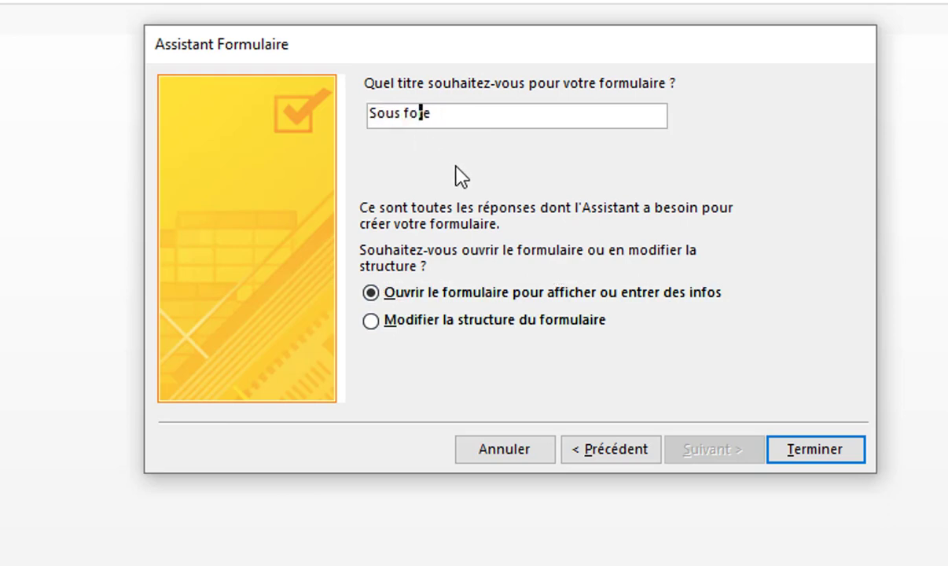
pyautogui.write('ulaire')
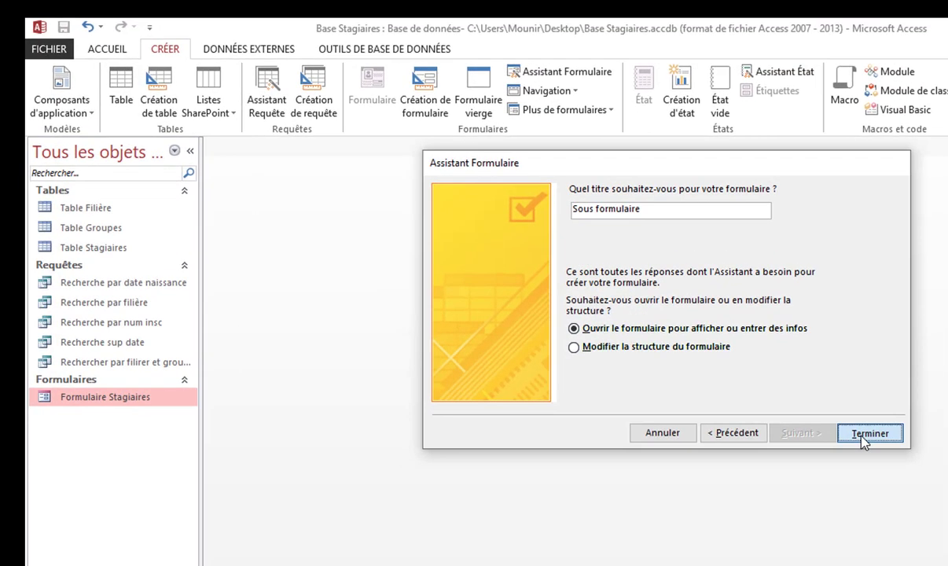
pyautogui.click(815, 448)
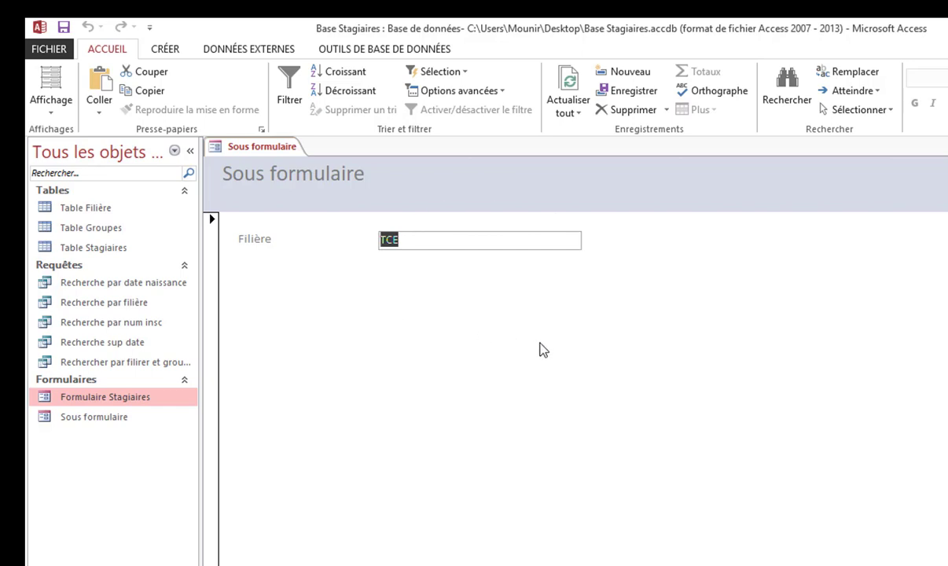
# Open the Sous formulaire form in design view and enlarge its Détail section to about 22 cm wide and 7.5 cm high
pyautogui.rightClick(124, 398)
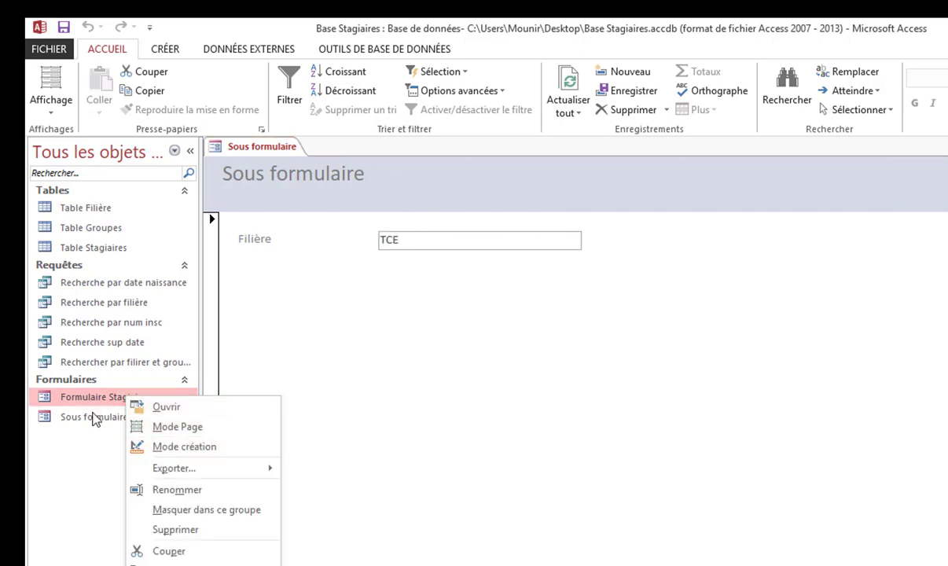
pyautogui.rightClick(96, 417)
pyautogui.click(161, 461)
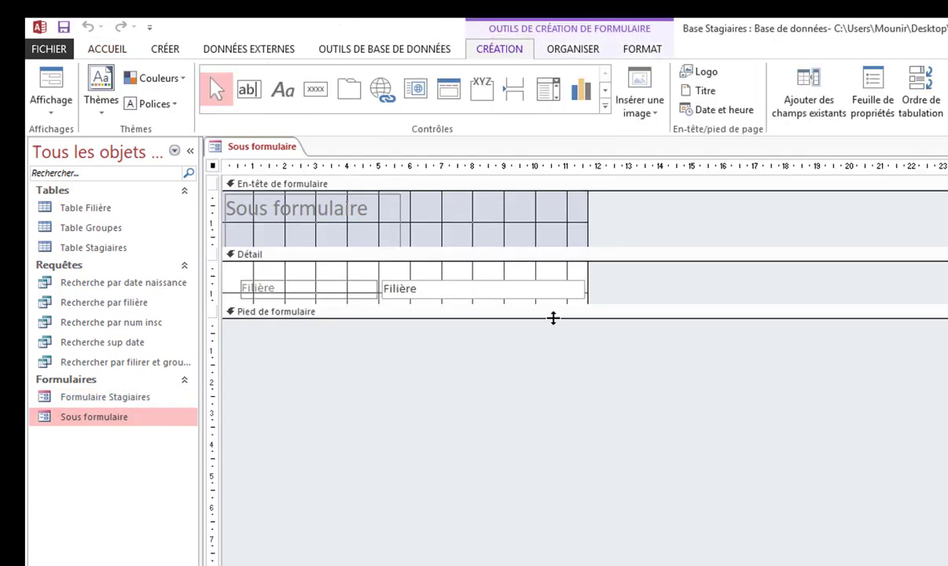
pyautogui.moveTo(532, 313); pyautogui.dragTo(566, 487)
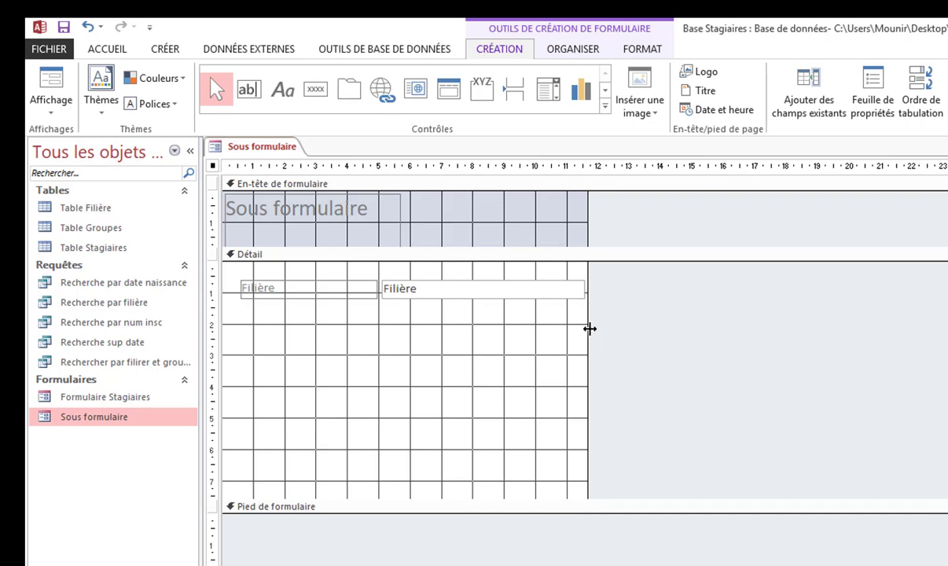
pyautogui.moveTo(588, 327); pyautogui.dragTo(921, 331)
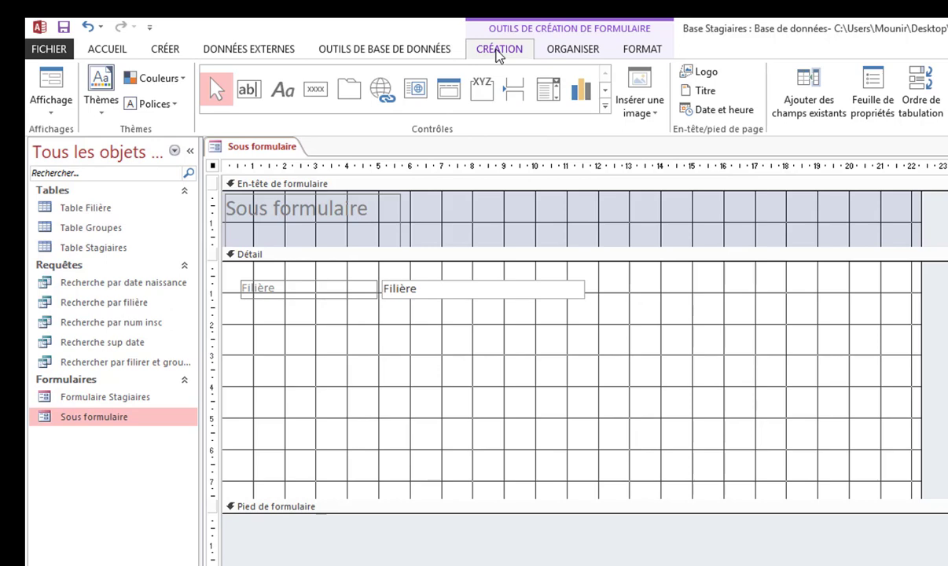
# Draw a subform control below the Filière field across the Détail section, based on existing tables and queries
pyautogui.click(605, 105)
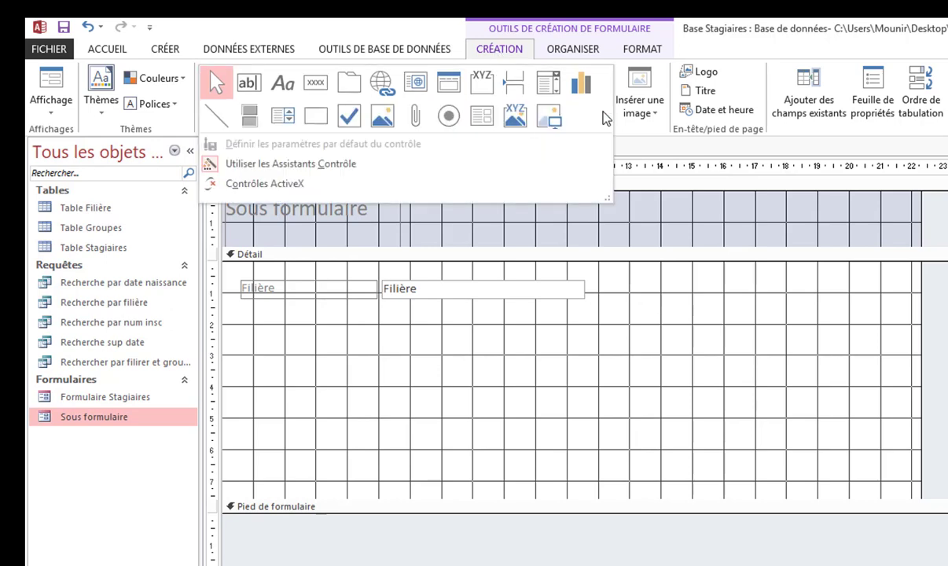
pyautogui.click(484, 118)
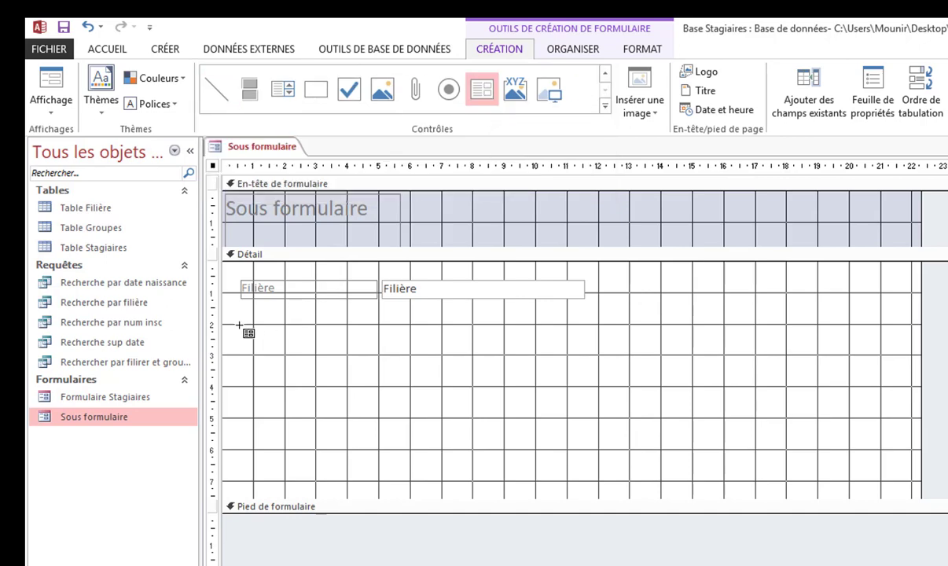
pyautogui.moveTo(239, 324); pyautogui.dragTo(883, 493)
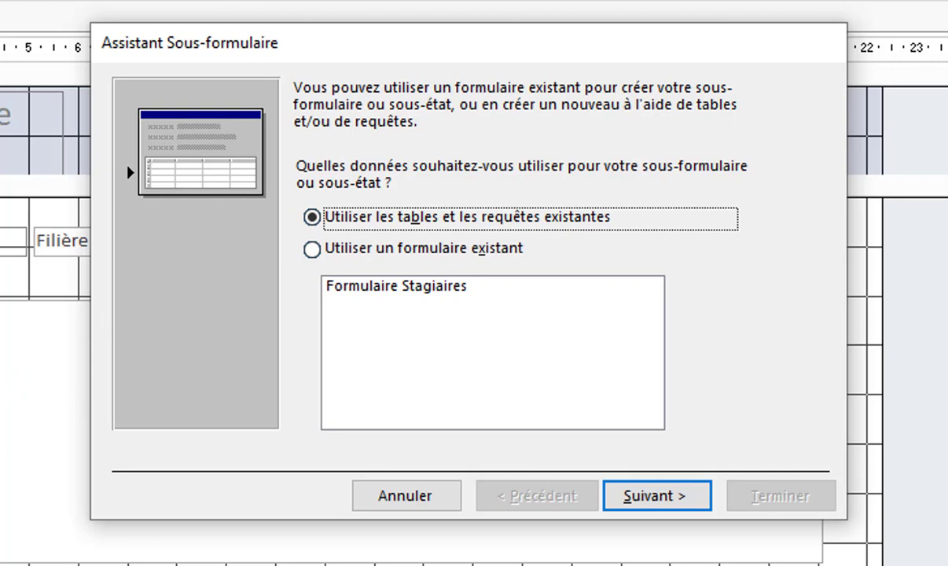
pyautogui.click(633, 498)
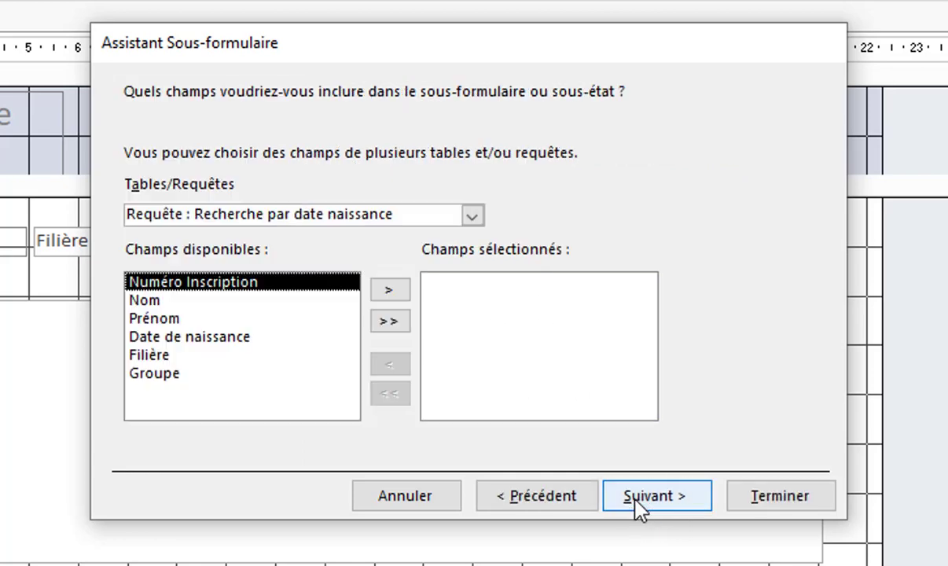
# Include the Numéro Inscription, Nom, Prénom and Groupe fields from Table Stagiaires in the subform
pyautogui.click(474, 216)
pyautogui.click(413, 272)
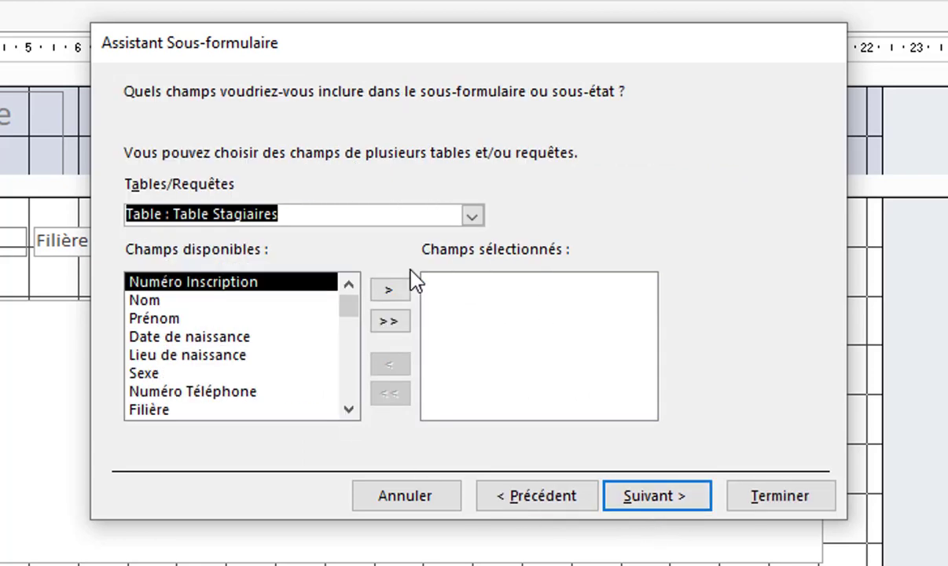
pyautogui.click(387, 290)
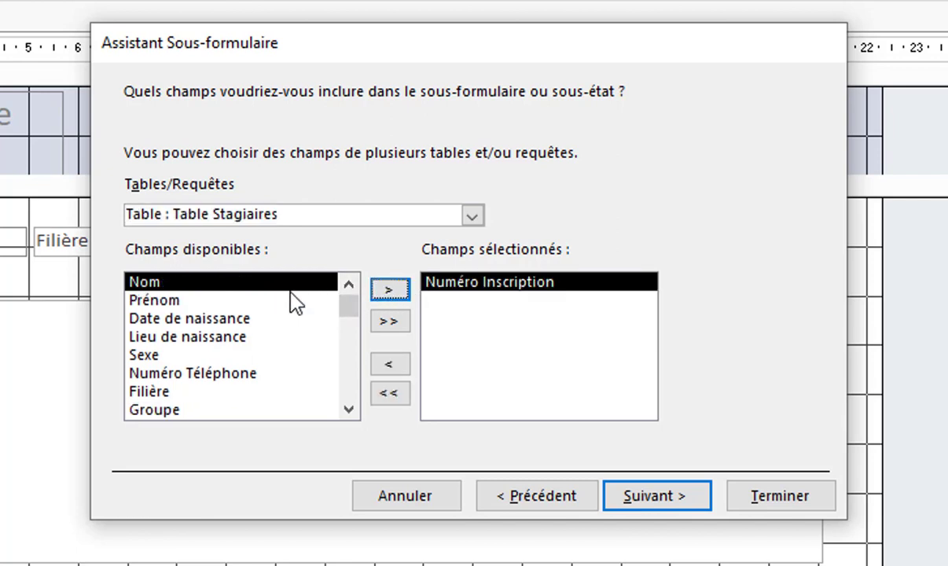
pyautogui.click(388, 290)
pyautogui.click(388, 290)
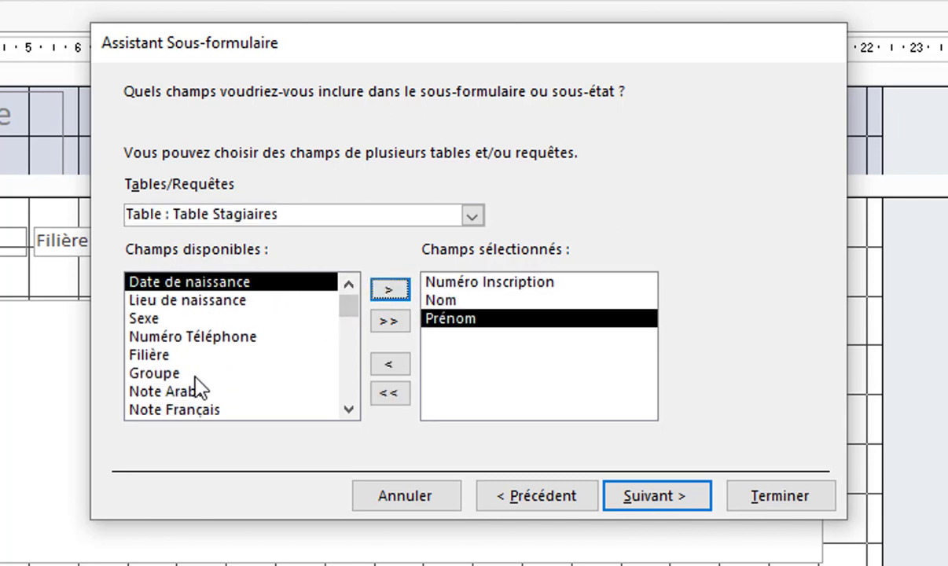
pyautogui.scroll(-1, 189, 362)
pyautogui.scroll(1, 233, 396)
pyautogui.scroll(-1, 236, 403)
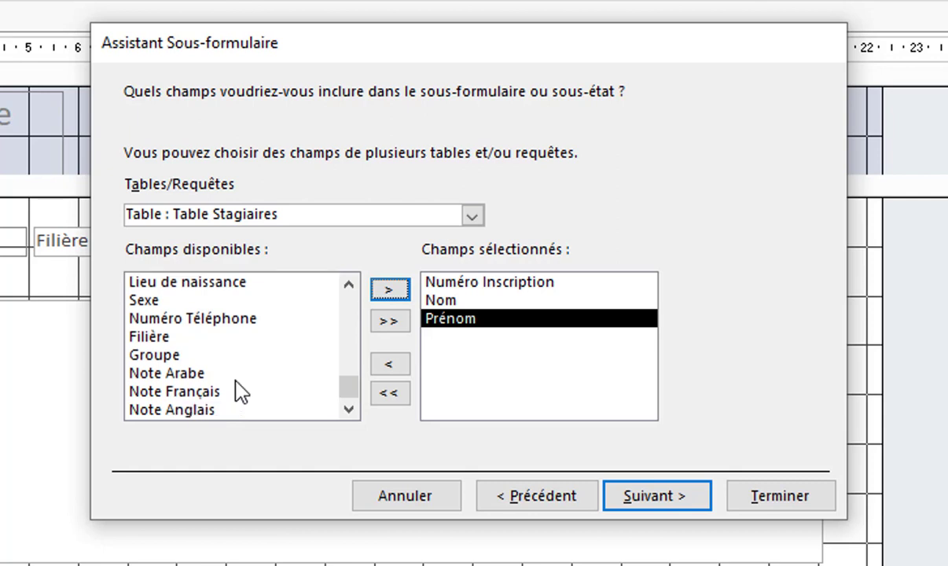
pyautogui.scroll(1, 233, 387)
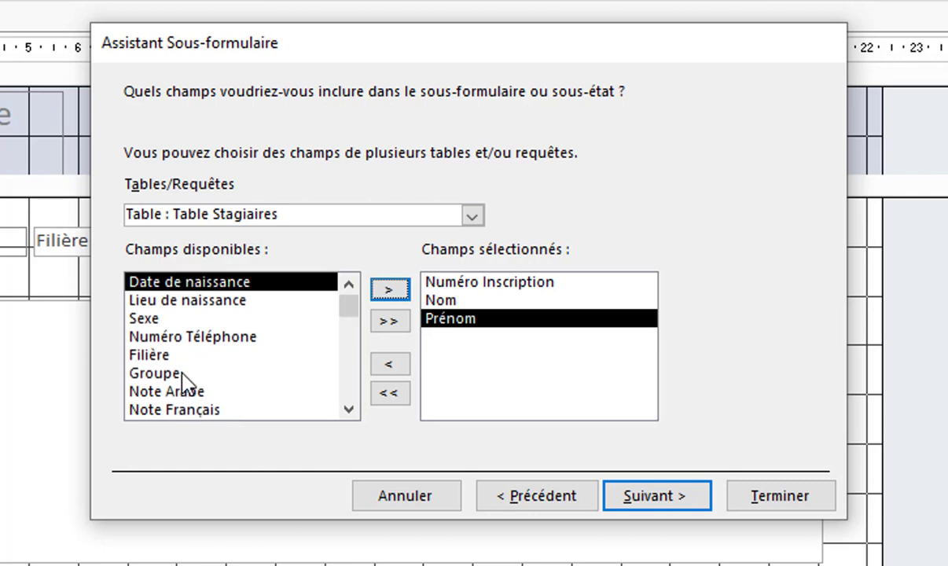
pyautogui.click(181, 374)
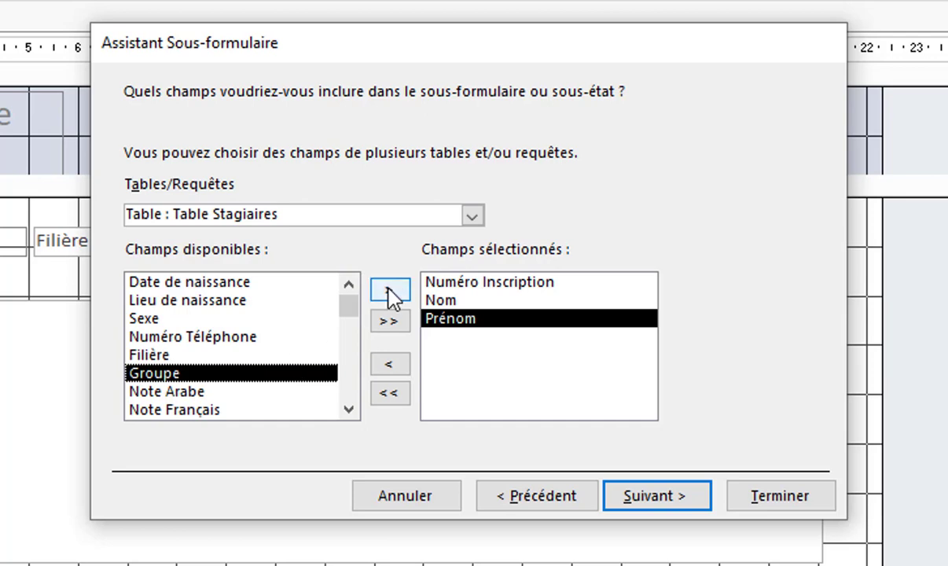
pyautogui.click(390, 291)
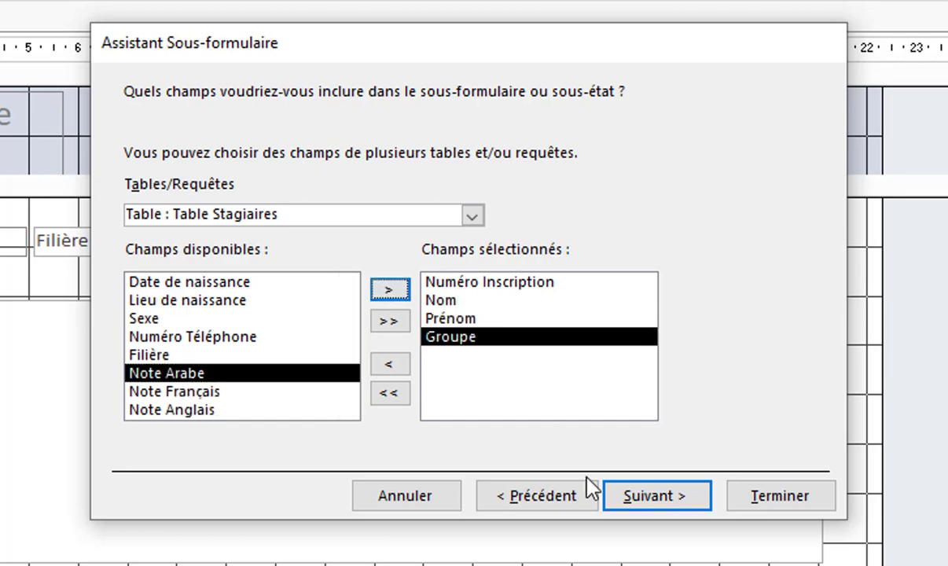
# Link the subform by displaying Table Stagiaires for each Table Filière record using Filière, and finish with the suggested name
pyautogui.click(649, 498)
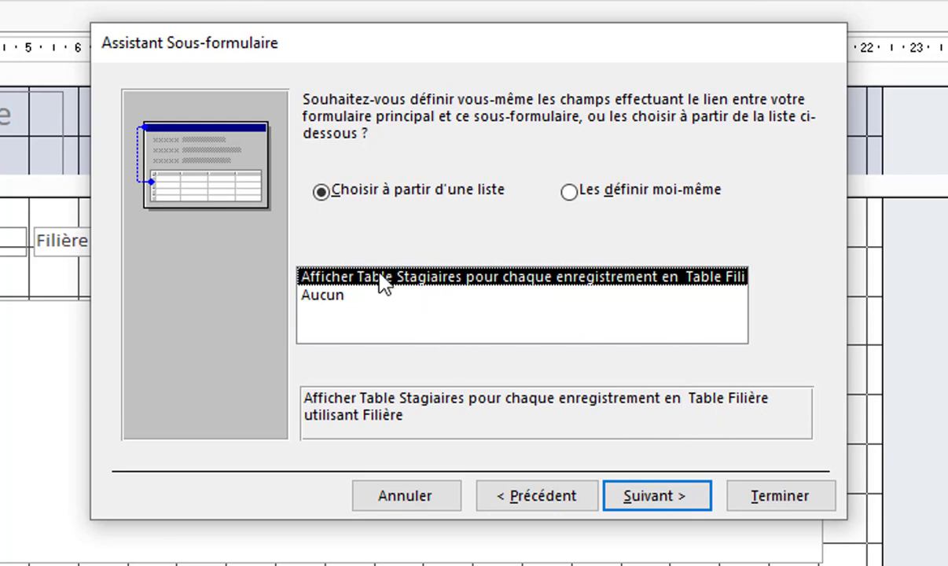
pyautogui.click(656, 496)
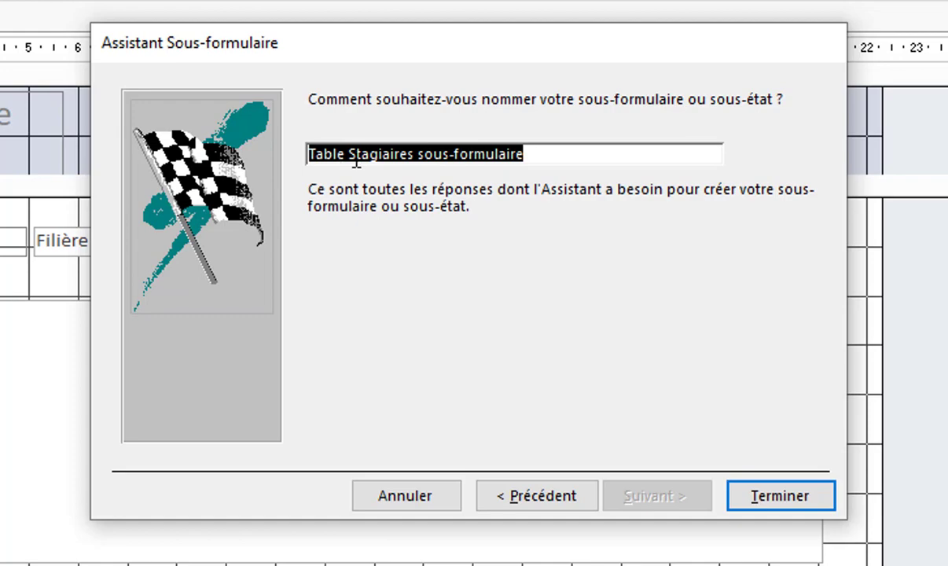
pyautogui.click(761, 497)
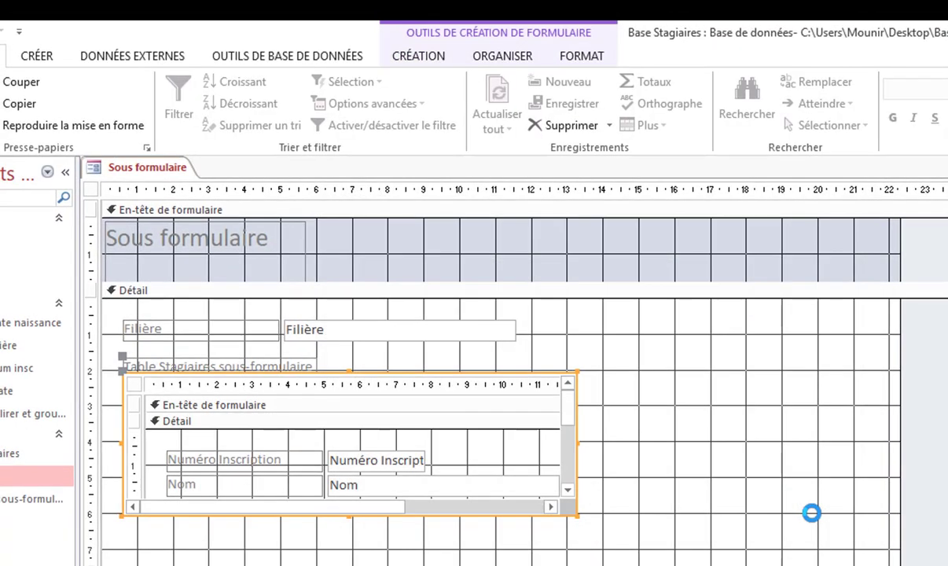
# Enlarge the subform control to about 20 cm wide and 5 cm high, and close the form with its changes kept
pyautogui.moveTo(578, 516); pyautogui.dragTo(856, 554)
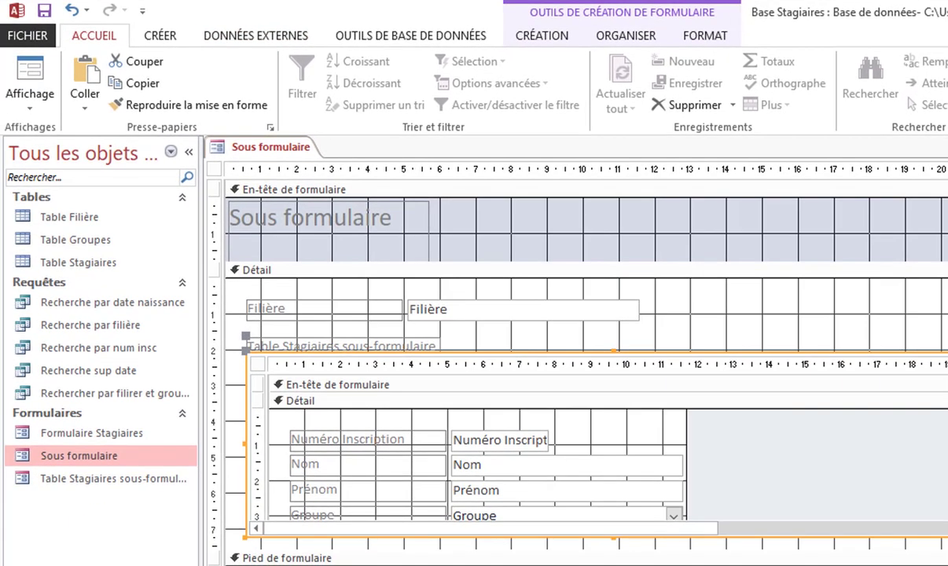
pyautogui.click(945, 167)
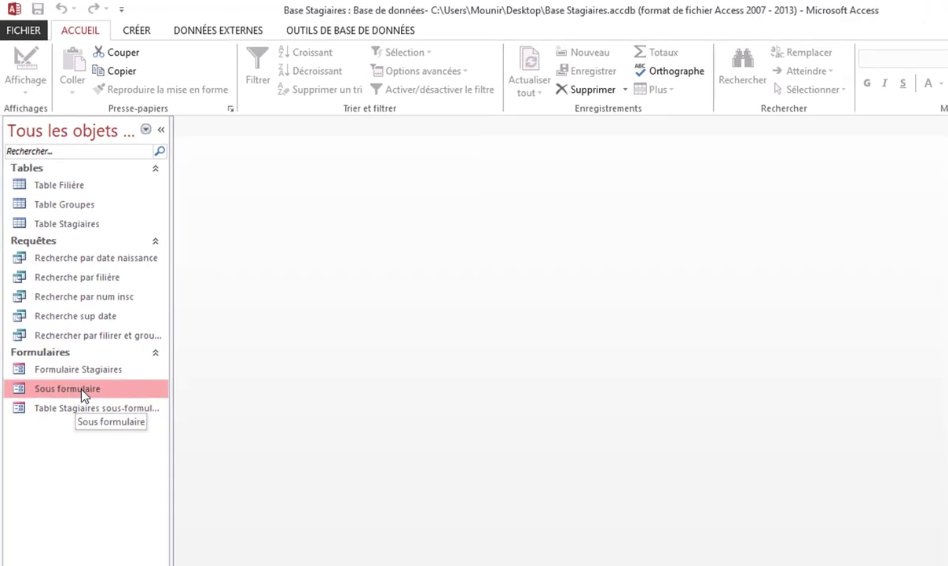
# Open the Sous formulaire form and browse to its fourth Filière record to check the trainees listed for each one
pyautogui.doubleClick(68, 323)
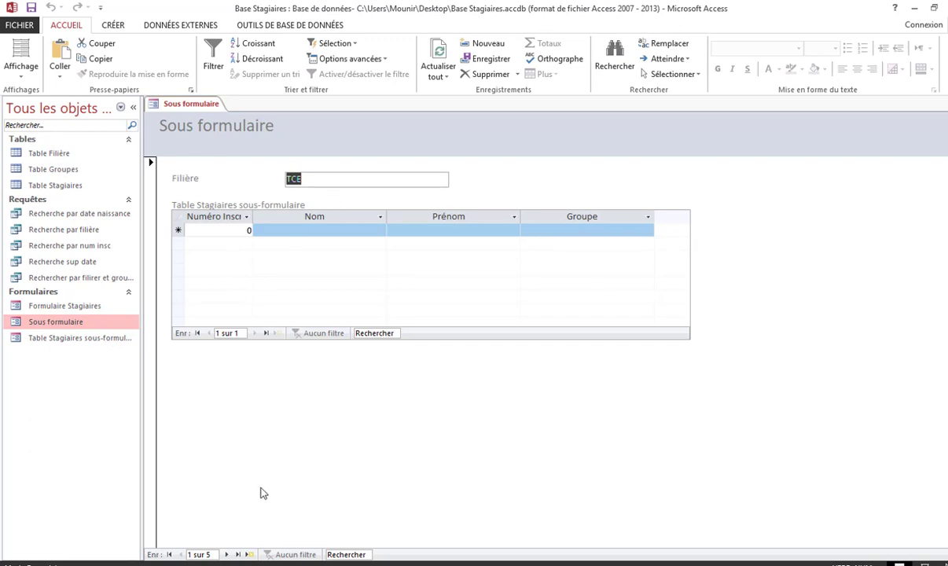
pyautogui.click(226, 554)
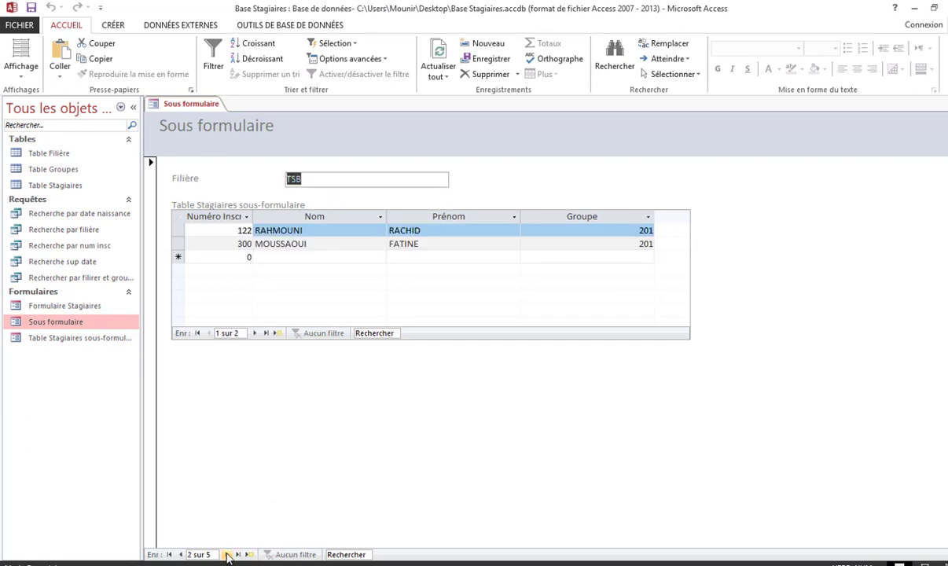
pyautogui.click(226, 555)
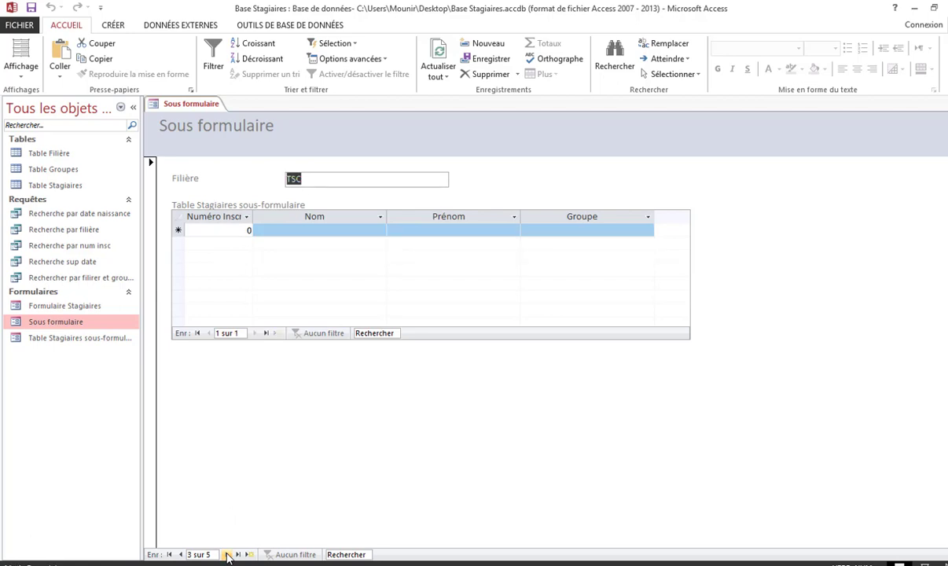
pyautogui.click(227, 555)
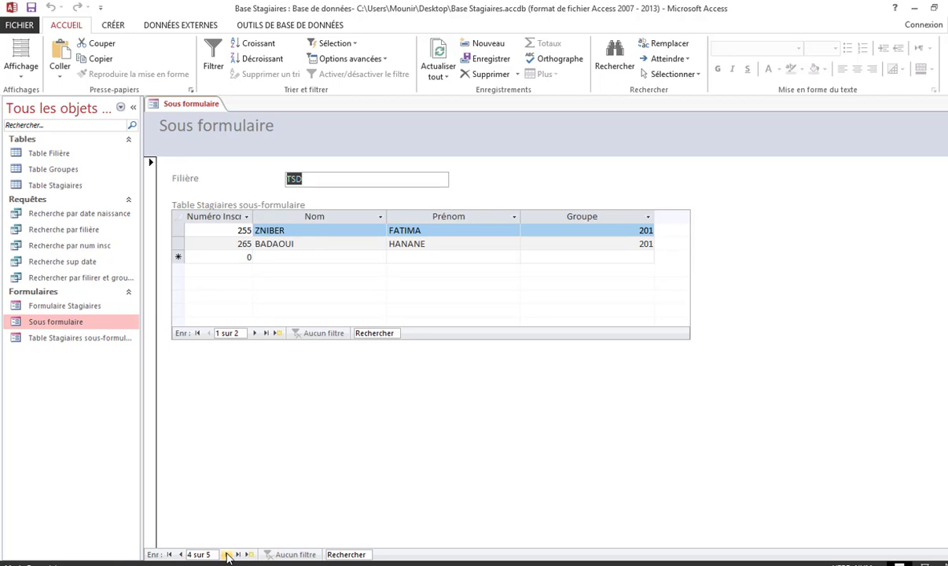
# Browse the remaining Filière records in the Sous formulaire form, return to the TSD record, and close the form
pyautogui.click(226, 555)
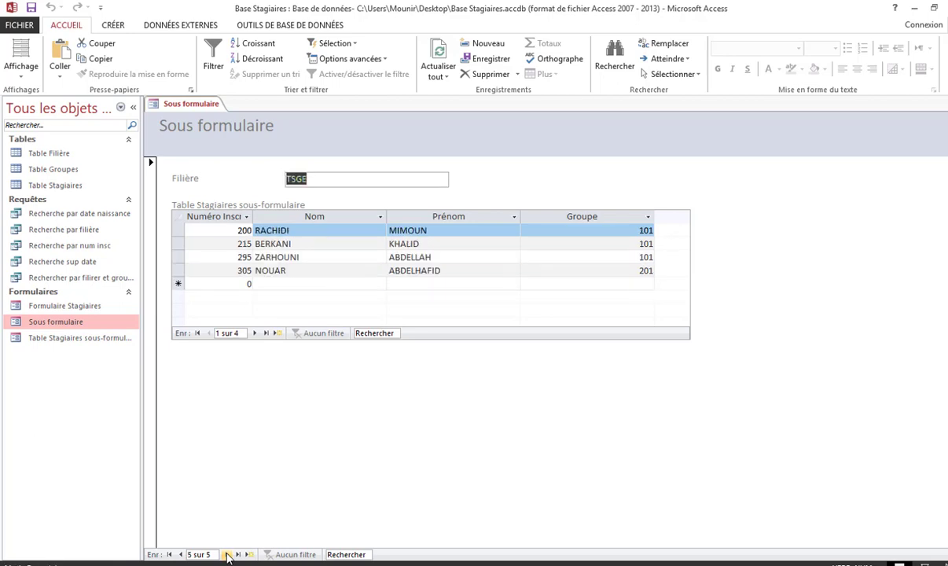
pyautogui.click(227, 555)
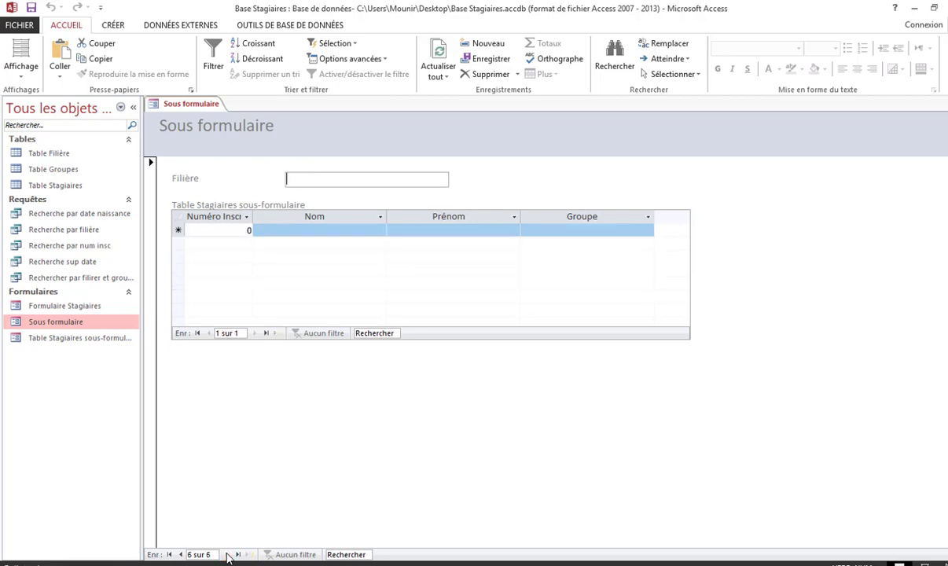
pyautogui.click(180, 555)
pyautogui.click(181, 555)
pyautogui.click(181, 555)
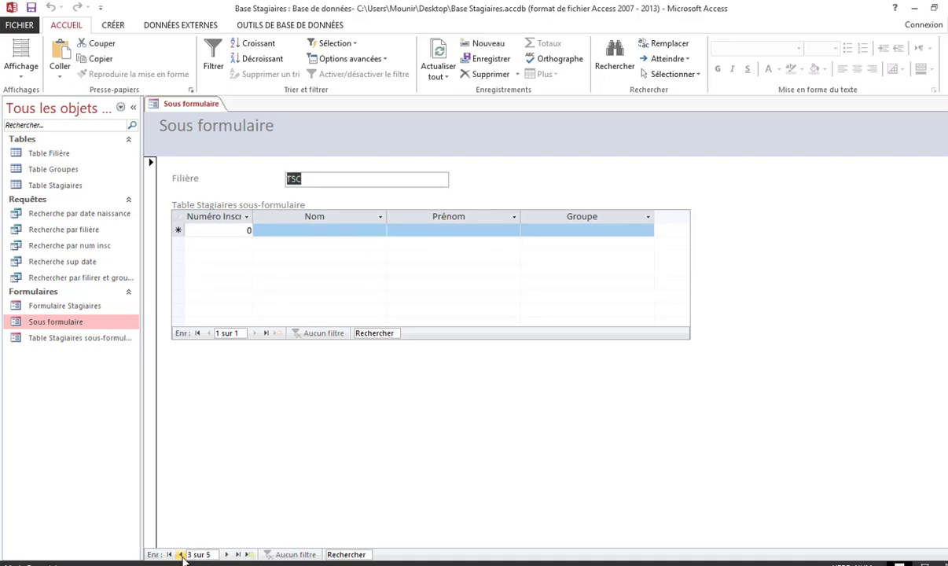
pyautogui.click(226, 555)
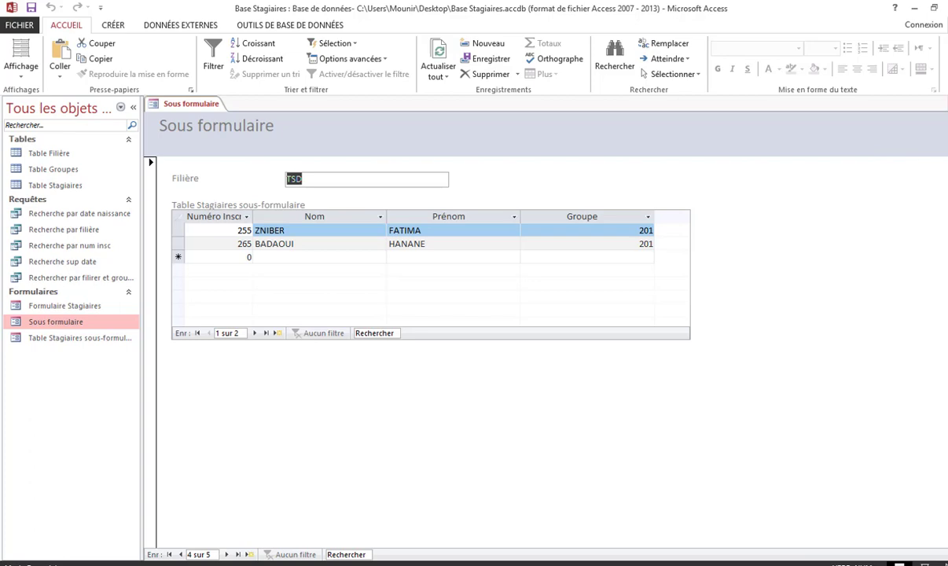
pyautogui.click(941, 104)
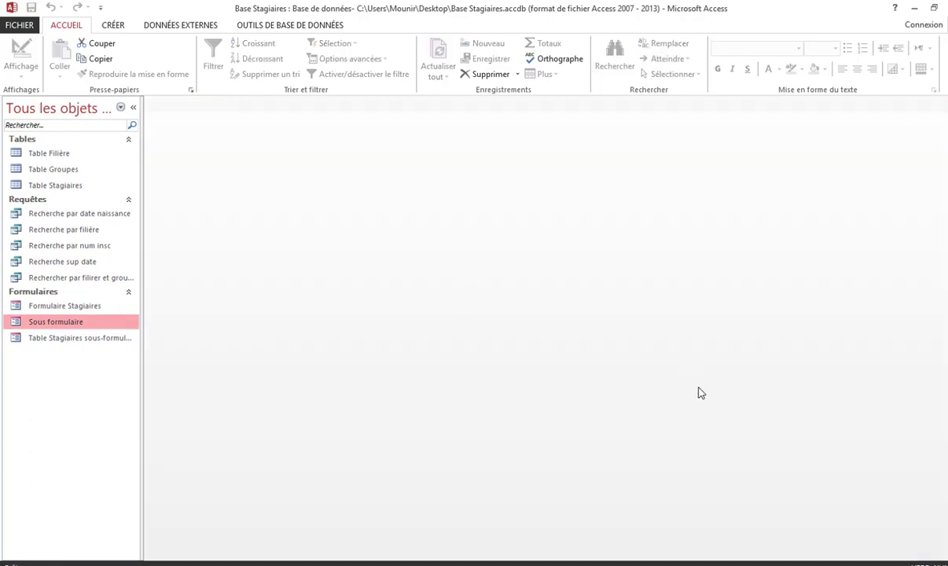
# Start a new form with the Form Wizard and include the Filière field from Table Filière
pyautogui.click(116, 25)
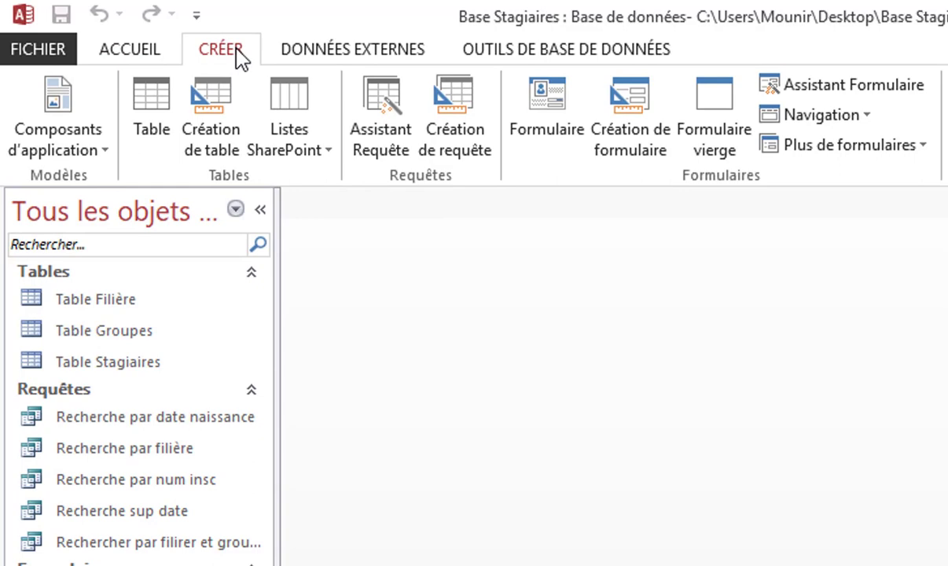
pyautogui.click(884, 93)
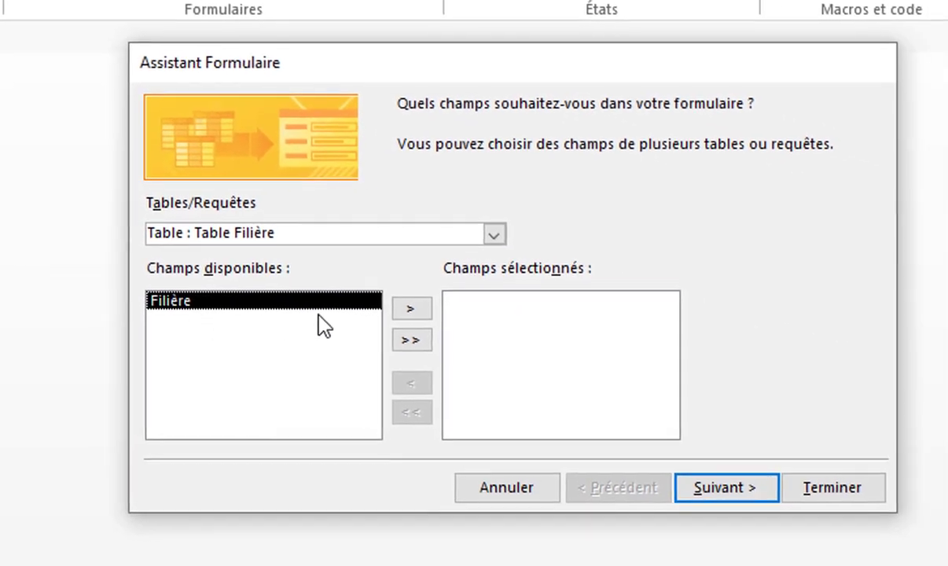
pyautogui.click(494, 235)
pyautogui.click(455, 253)
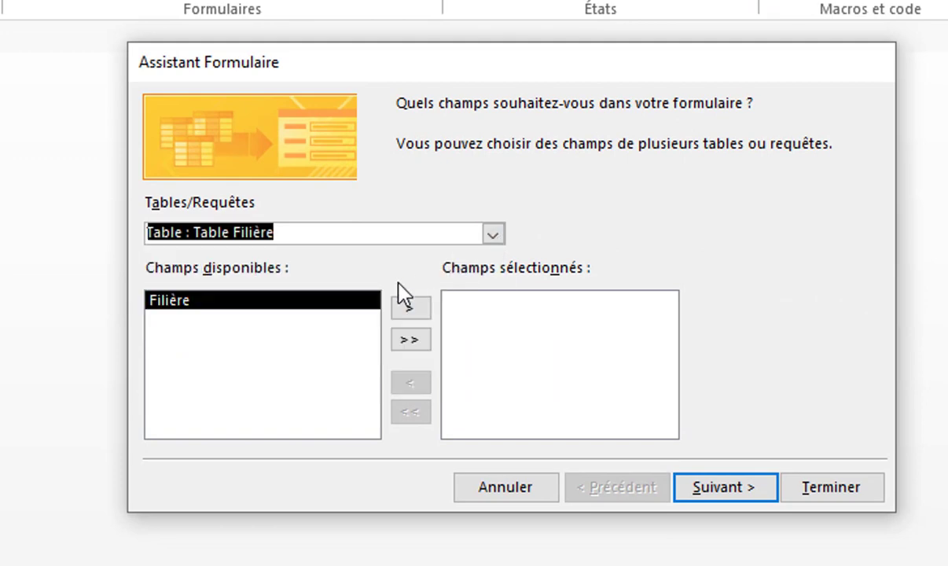
pyautogui.click(410, 309)
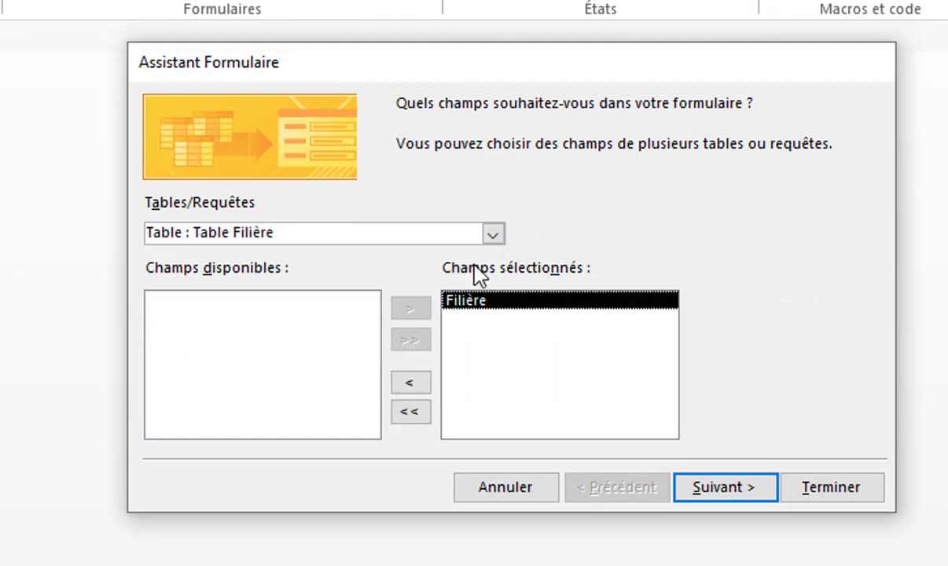
# Add the Numéro Inscription, Nom, Prénom and Groupe fields from Table Stagiaires to the wizard's selected fields
pyautogui.click(492, 236)
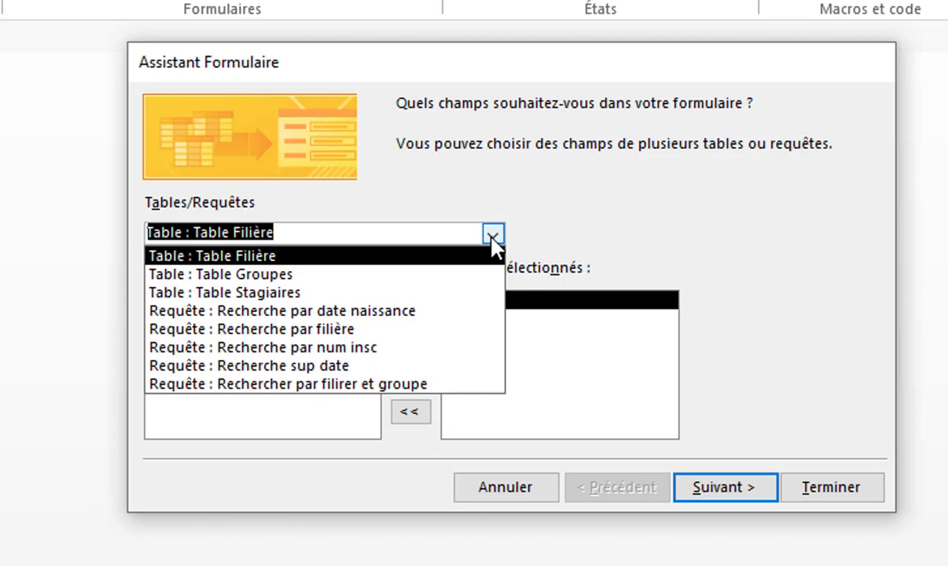
pyautogui.click(437, 293)
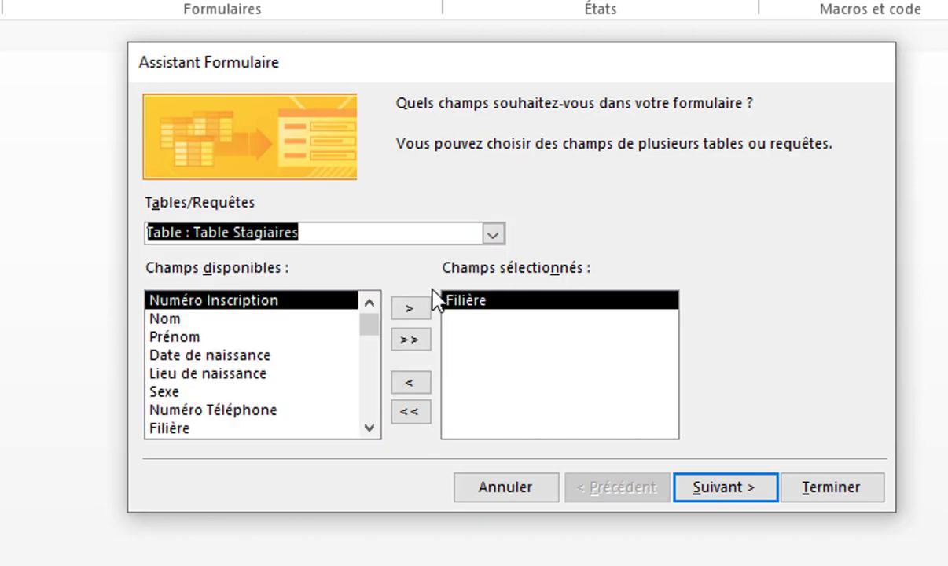
pyautogui.click(410, 308)
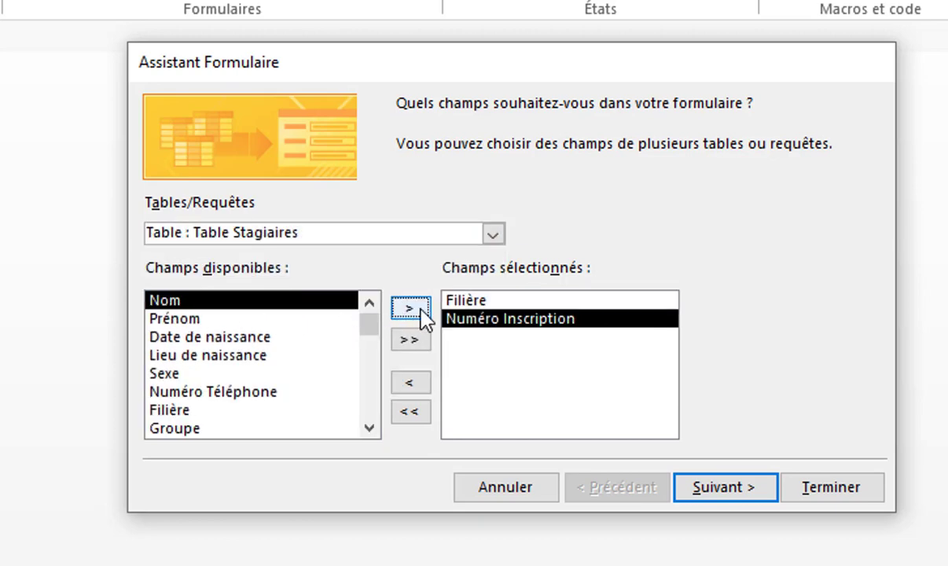
pyautogui.click(411, 309)
pyautogui.click(410, 309)
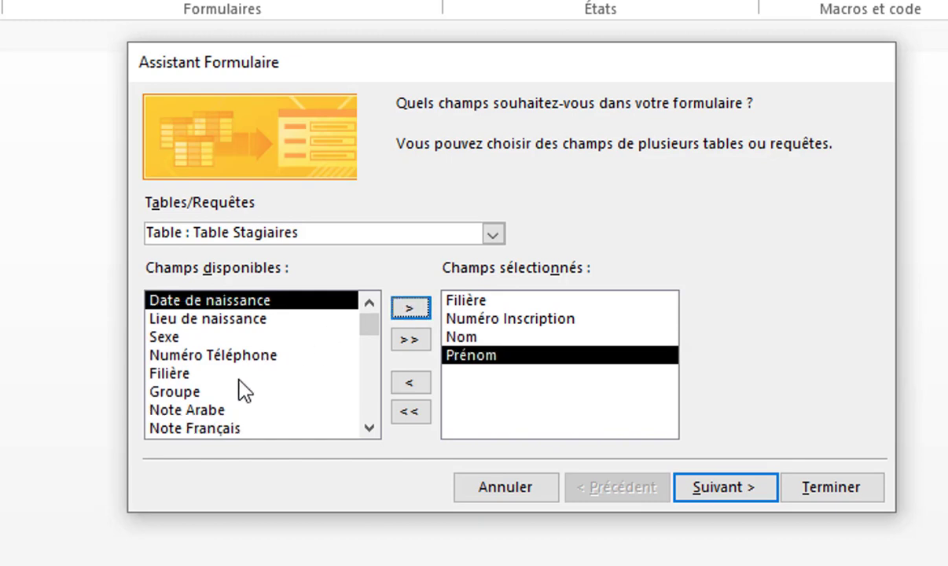
pyautogui.click(240, 376)
pyautogui.click(241, 391)
pyautogui.click(410, 308)
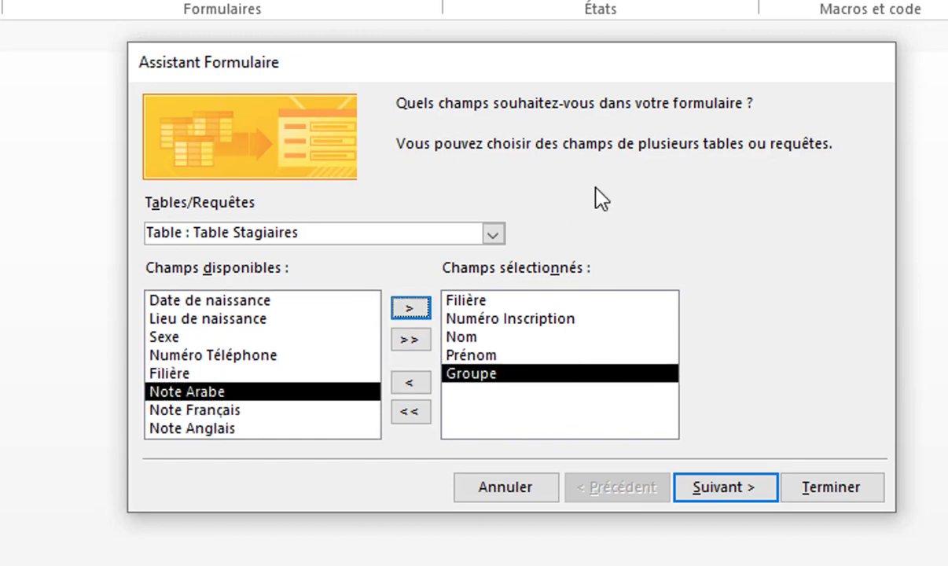
# Organise the data by Table Filière as a form with subform, keeping the Feuille de données layout for the subform
pyautogui.click(719, 497)
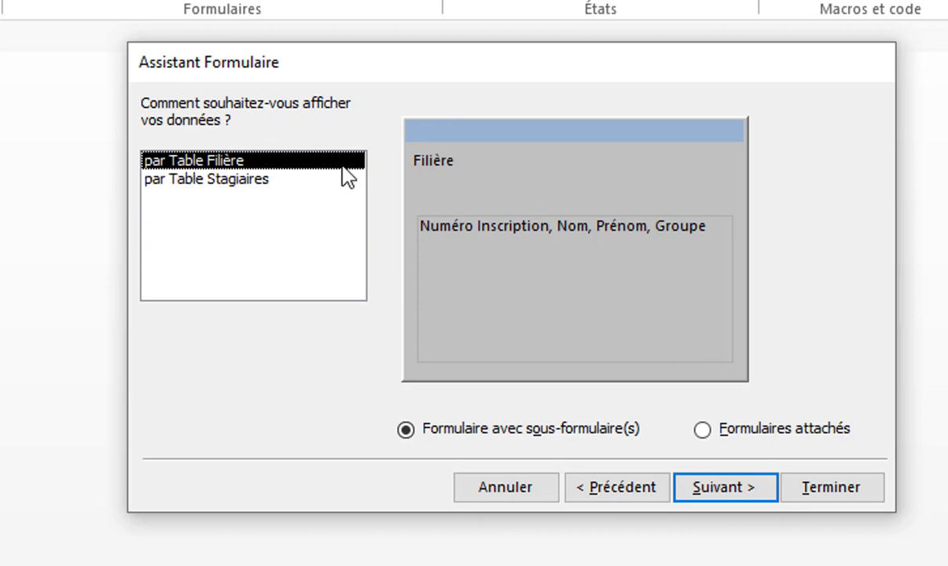
pyautogui.click(228, 181)
pyautogui.click(236, 162)
pyautogui.click(722, 488)
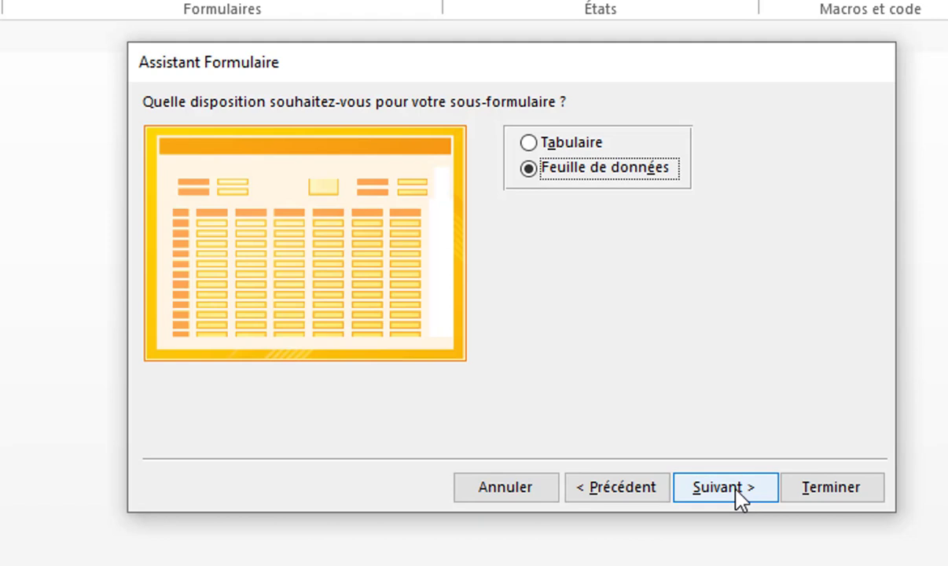
pyautogui.click(740, 499)
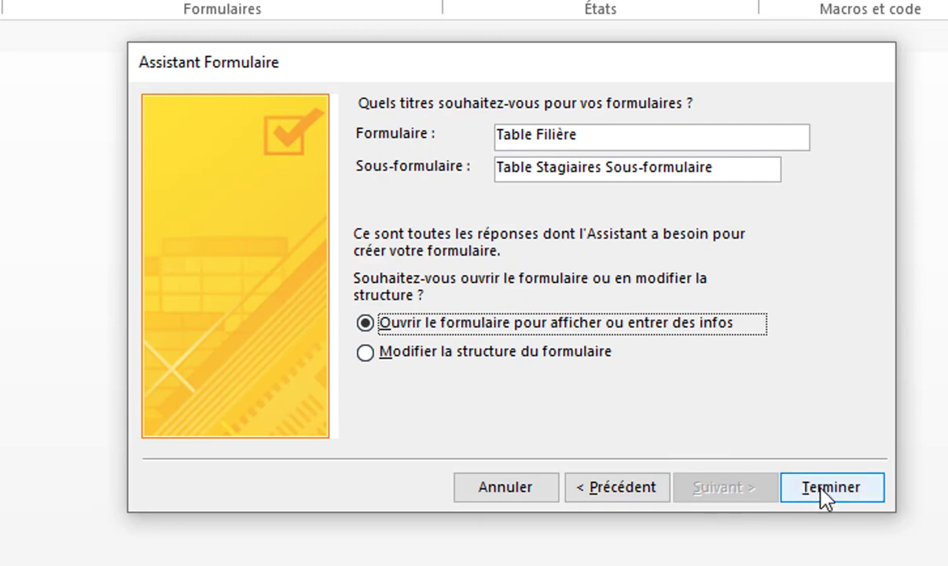
# Title the main form Sous Formulaire 2 and finish the wizard, opening the form to view its data
pyautogui.click(378, 132)
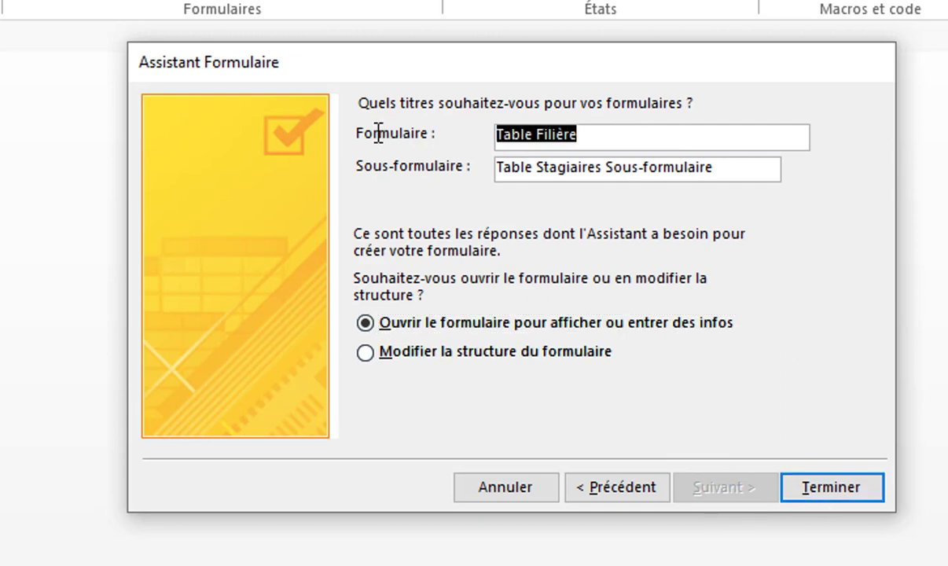
pyautogui.write('Sous F')
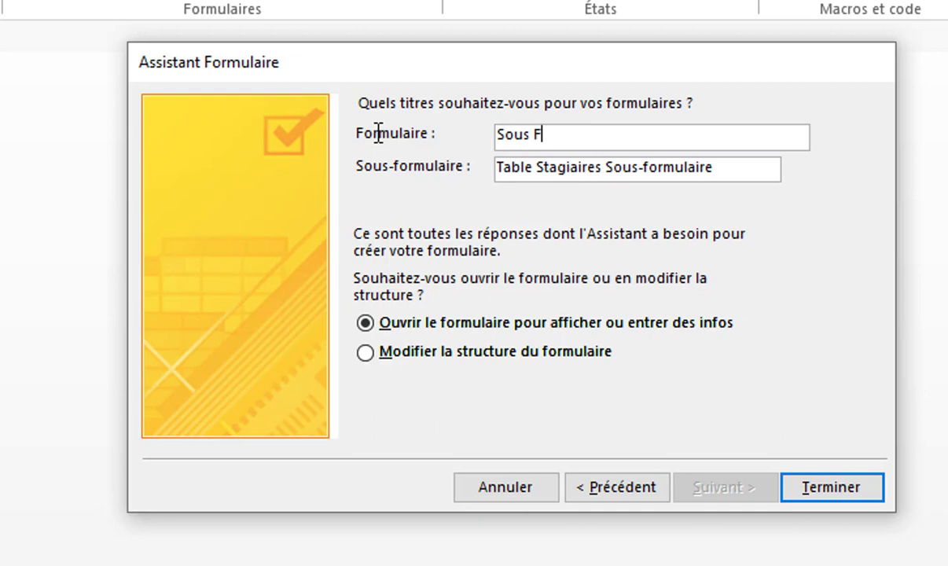
pyautogui.write('ormulai')
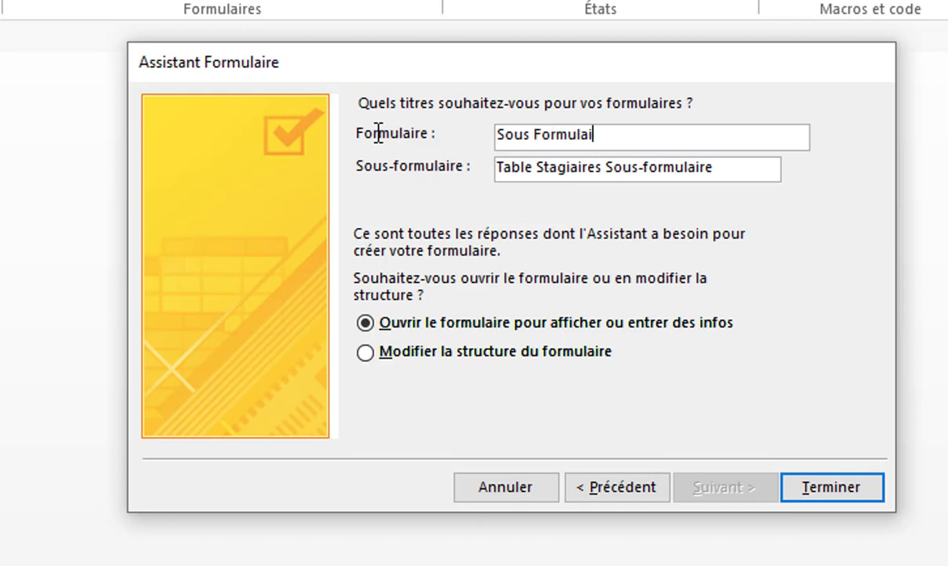
pyautogui.write('re 2')
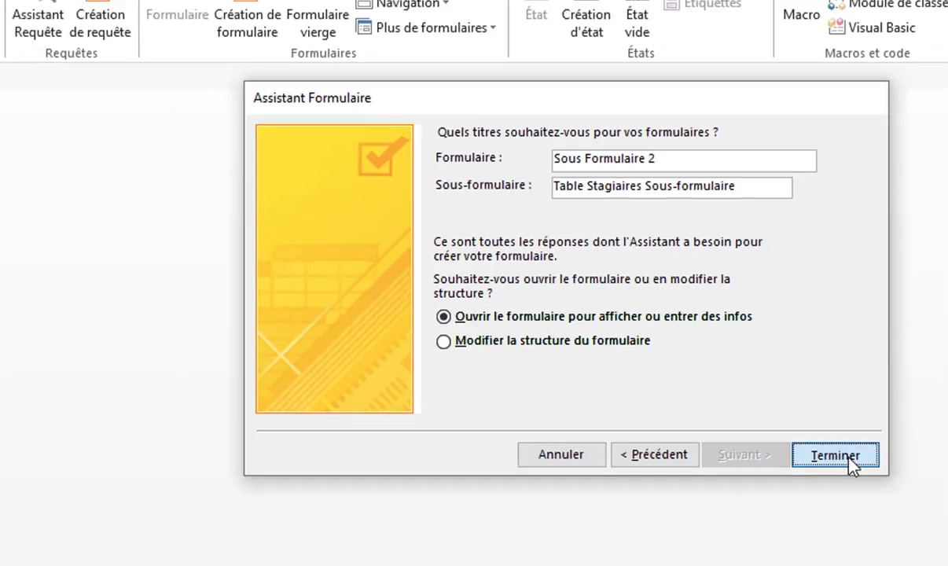
pyautogui.click(857, 491)
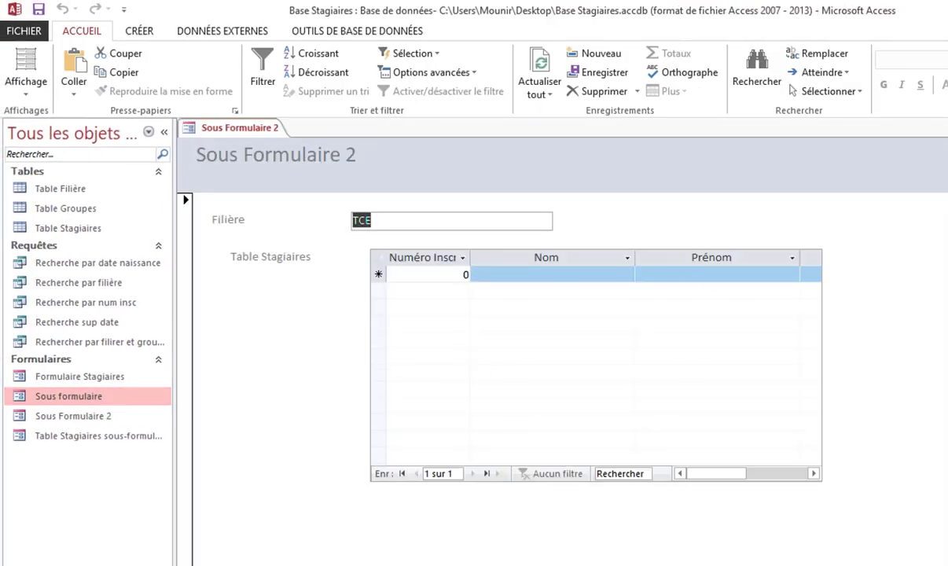
# Browse the Filière records of Sous Formulaire 2 to check the trainees listed for each, and close the form
pyautogui.press('pagedown')
pyautogui.press('pagedown')
pyautogui.press('pagedown')
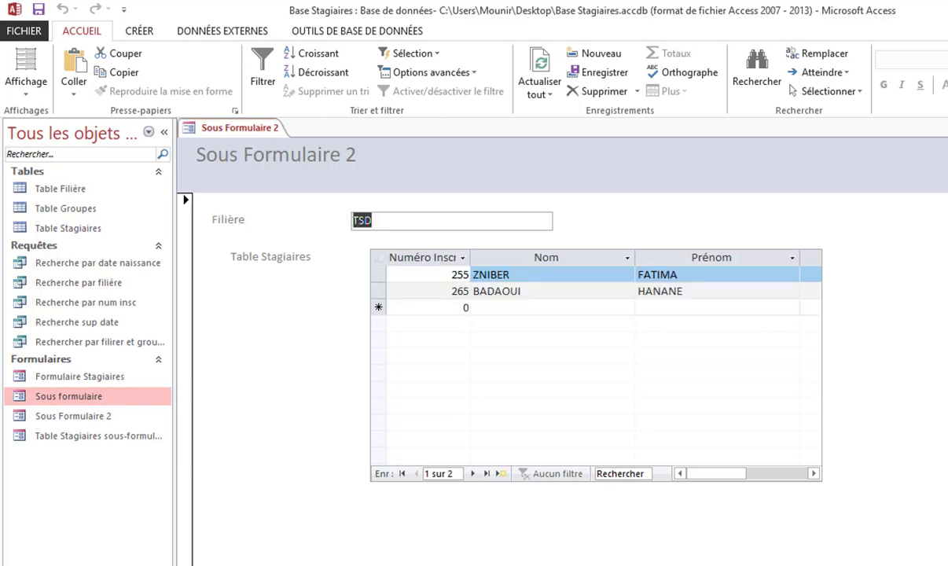
pyautogui.press('pagedown')
pyautogui.press('pagedown')
pyautogui.press('pagedown')
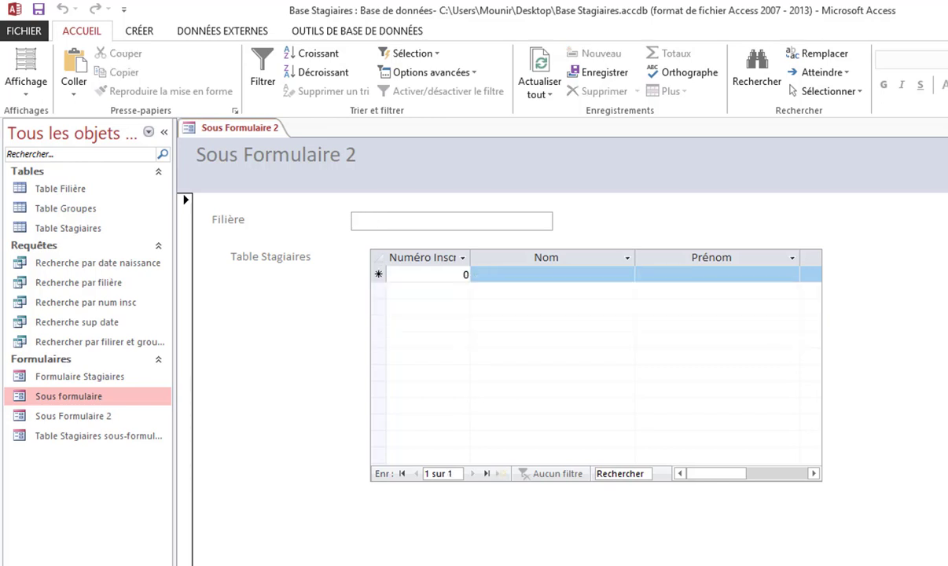
pyautogui.press('pageup')
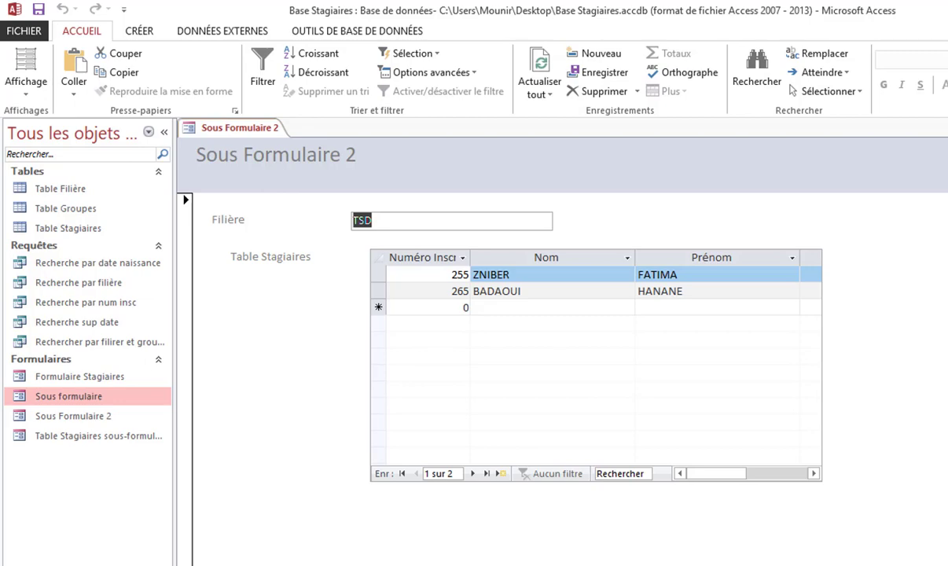
pyautogui.click(940, 102)
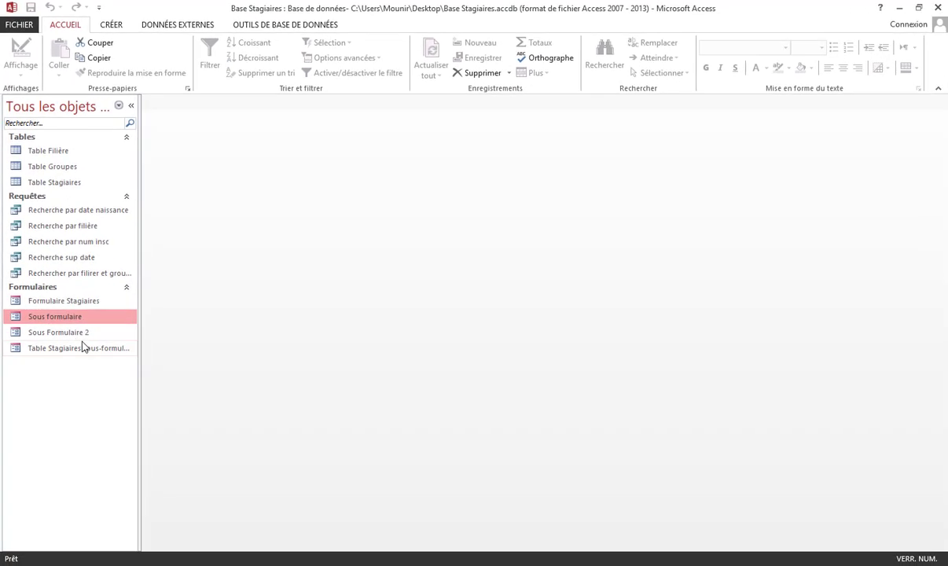